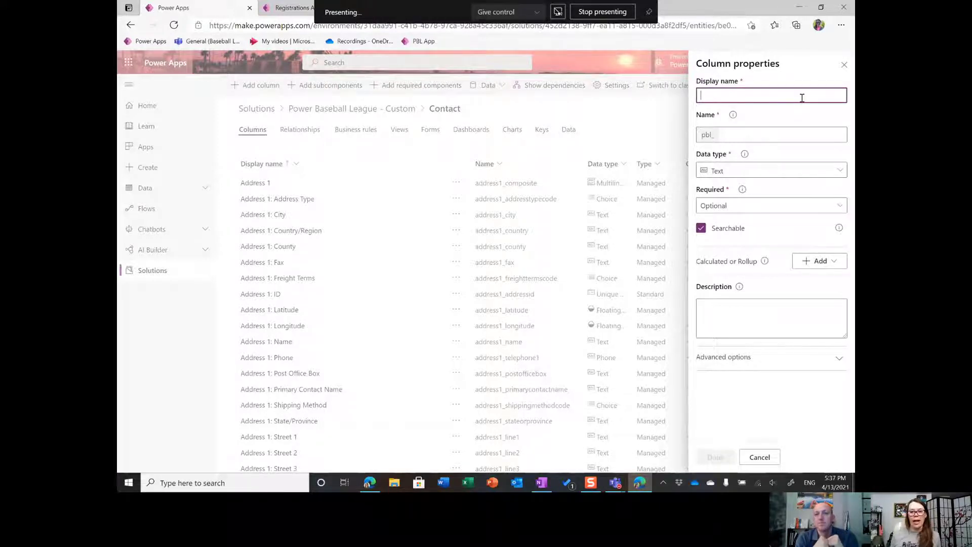
Name the new Contact table column "Registration Revenue - Test".
type("RE")
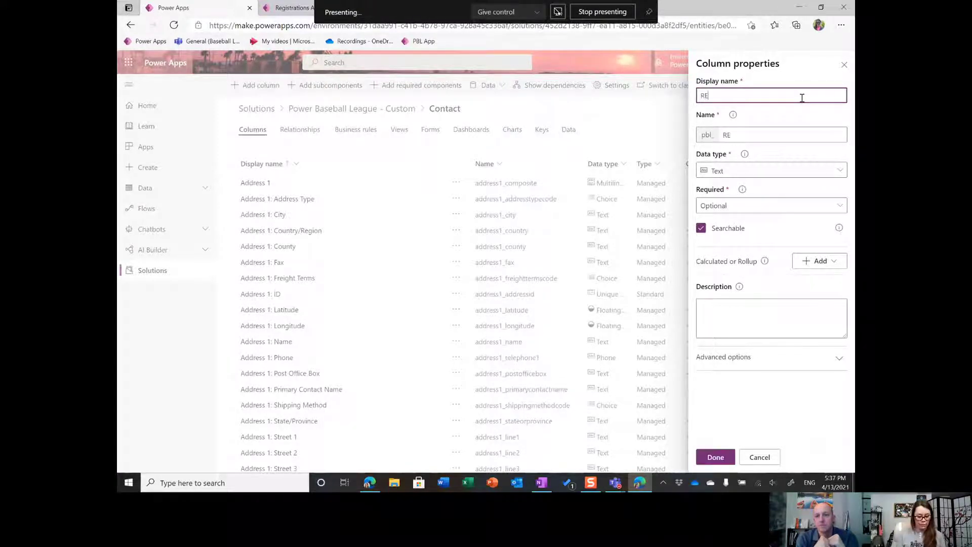
type("gistration R")
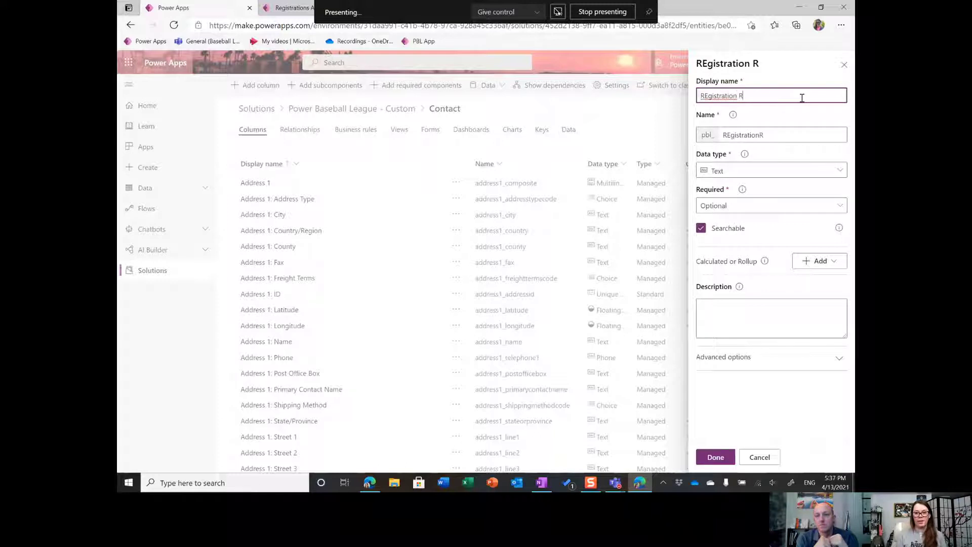
type("evenue - Test")
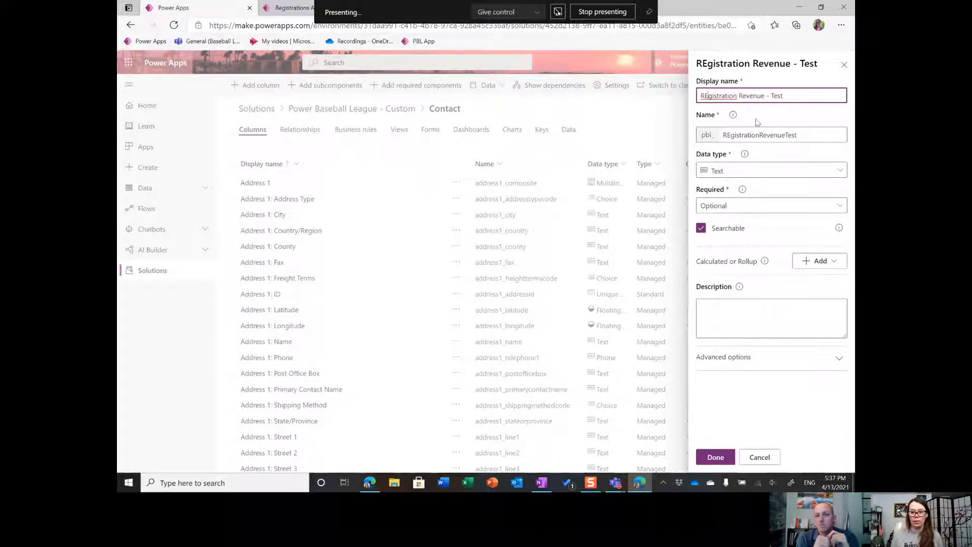
key("BackSpace")
type("e")
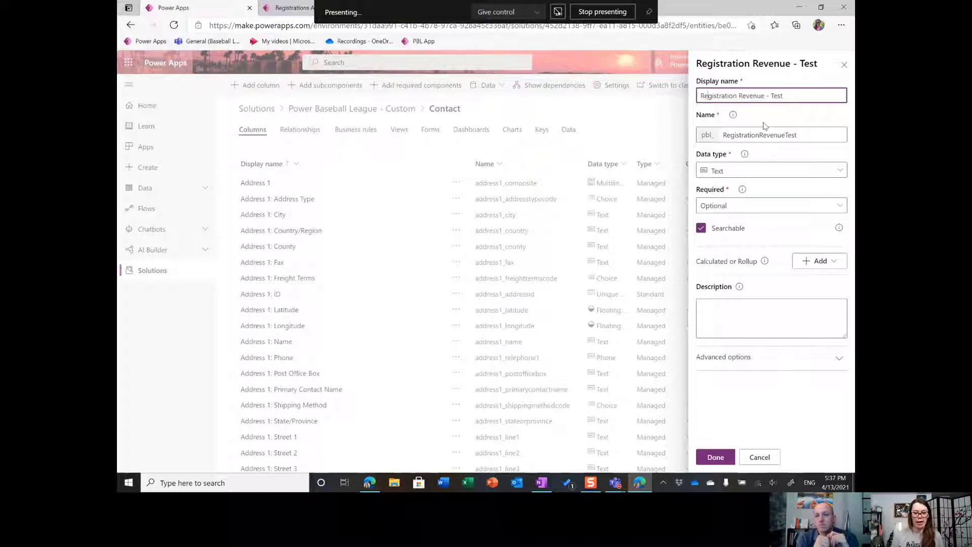
Set the column's data type to Currency, make it a rollup column, and save the pending table changes.
left_click(759, 172)
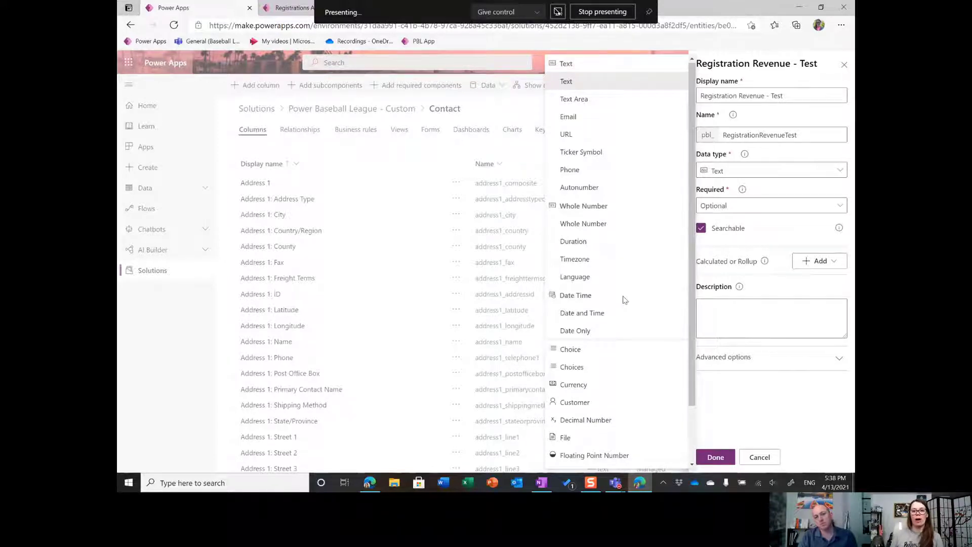
left_click(596, 383)
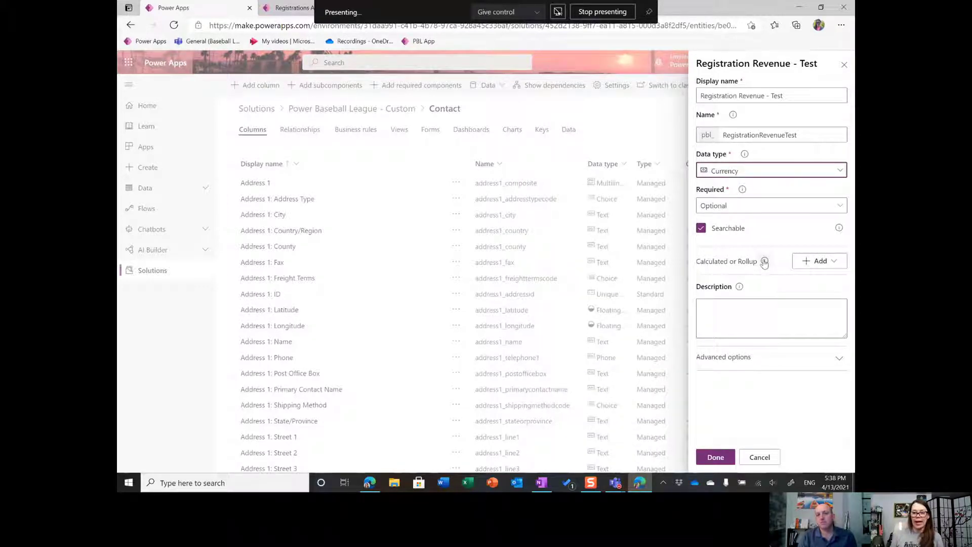
left_click(817, 261)
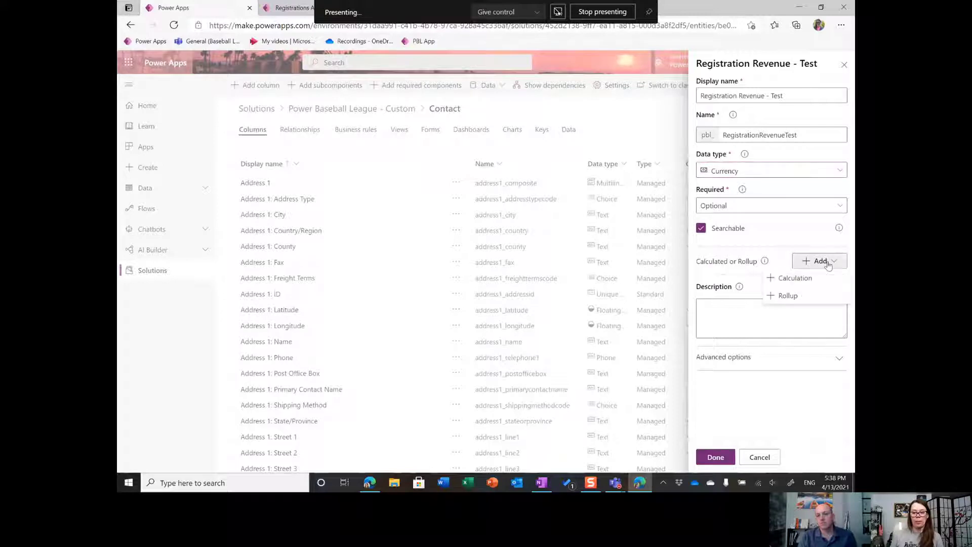
left_click(788, 297)
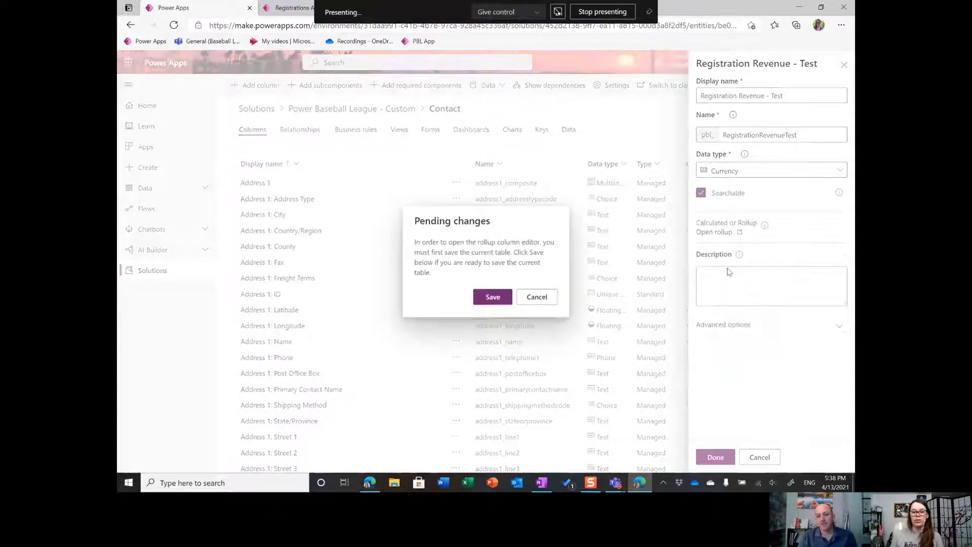
left_click(491, 298)
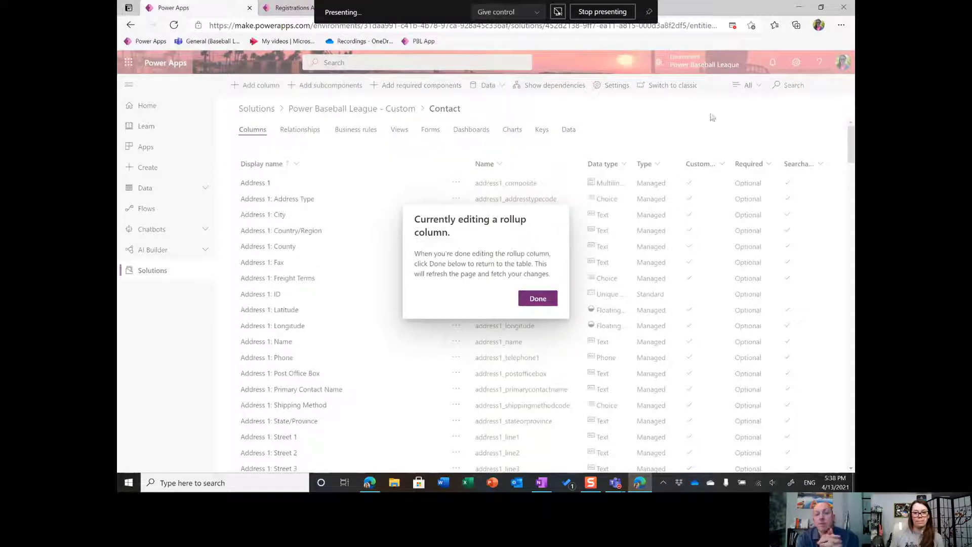
left_click(733, 26)
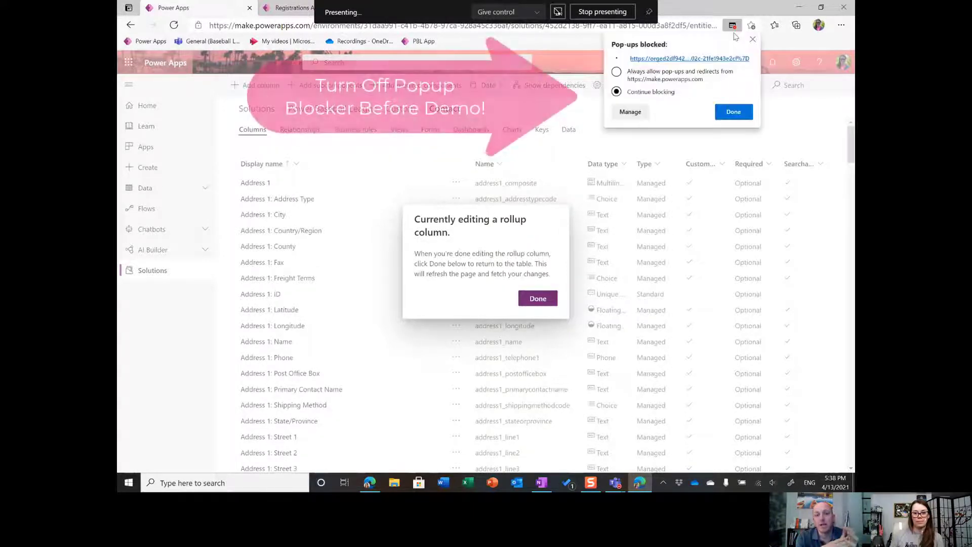
left_click(621, 72)
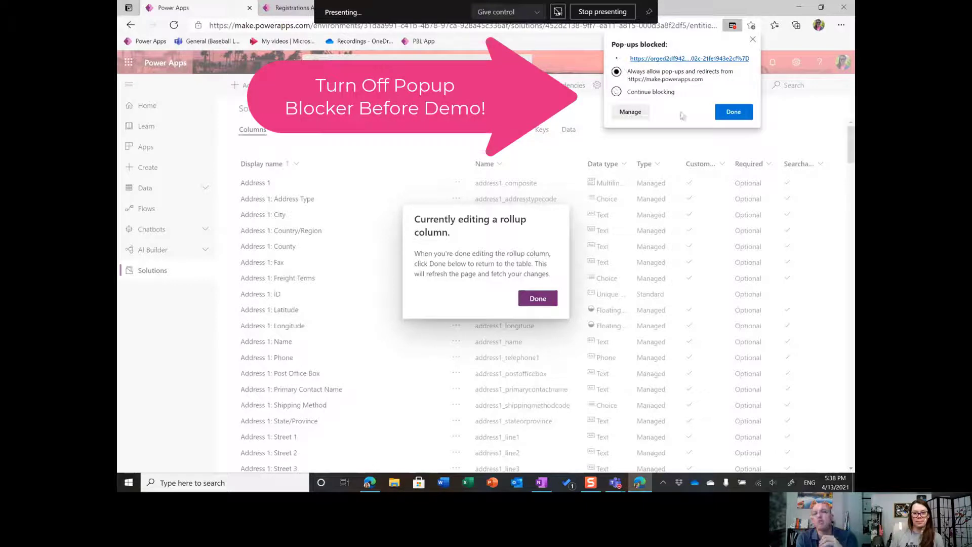
left_click(727, 117)
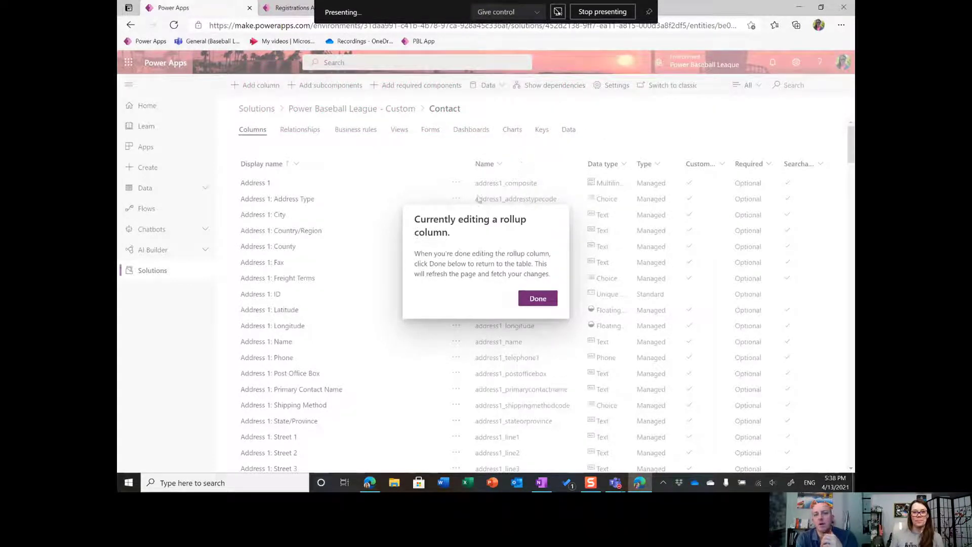
left_click(536, 300)
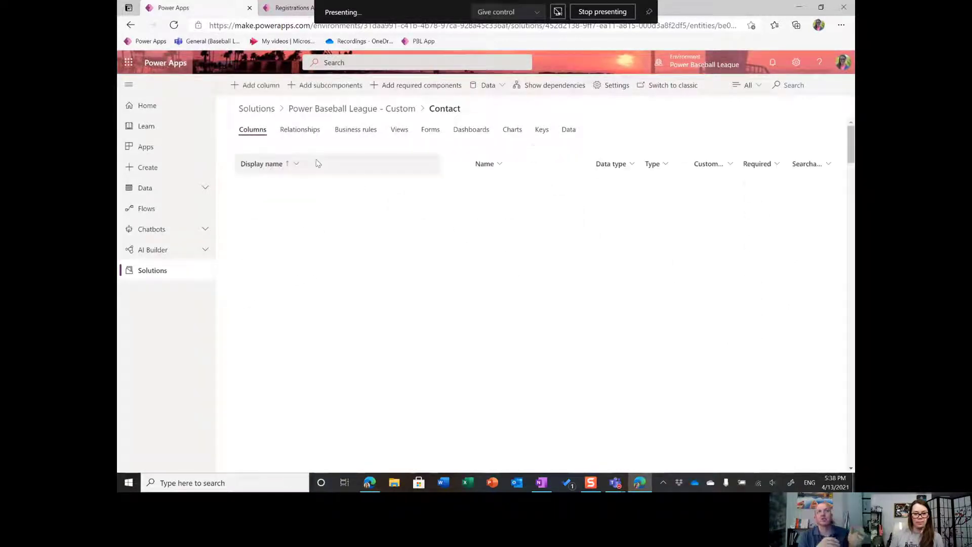
Search the Contact columns for "reg" and open the rollup editor of the Registration Revenue - Test column.
left_click(797, 86)
type("reg")
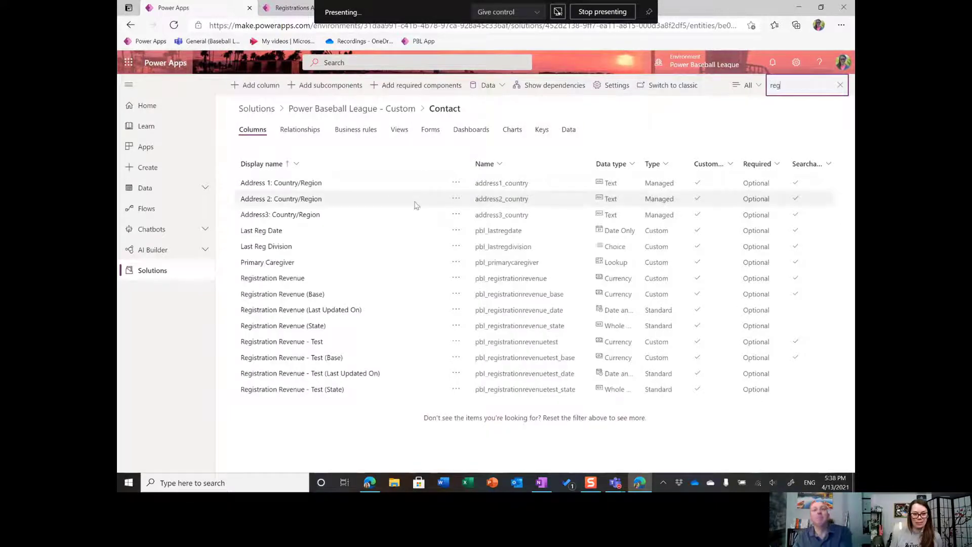
left_click(294, 342)
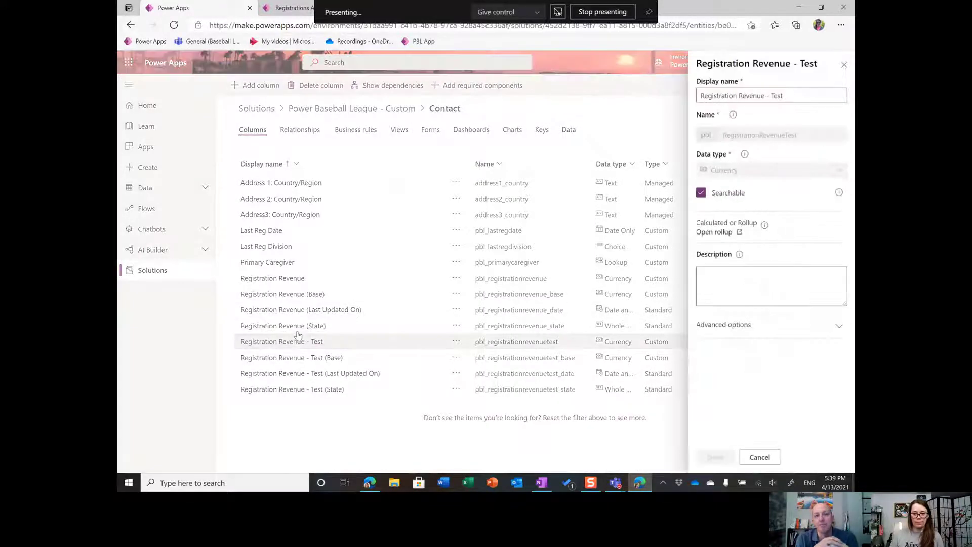
left_click(718, 236)
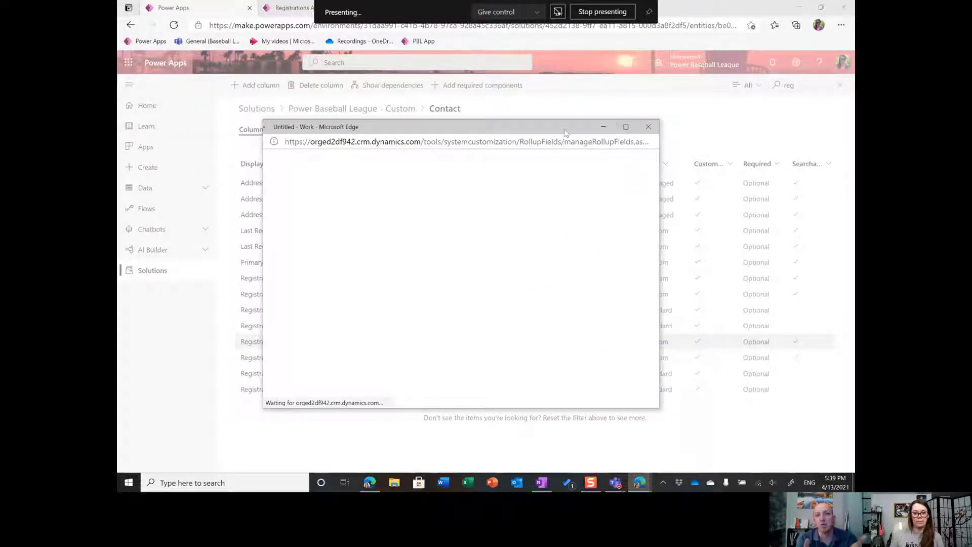
left_click_drag(566, 132, 570, 104)
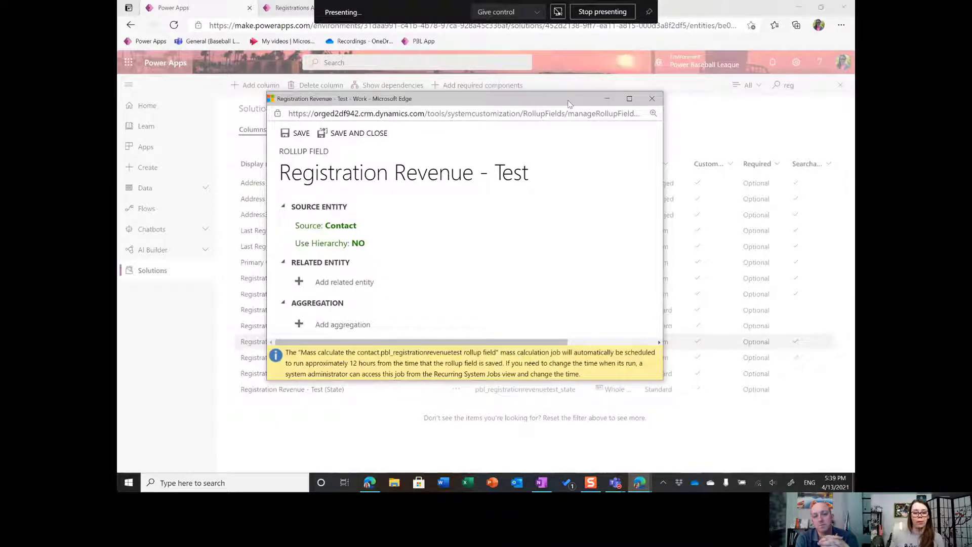
Add Registrations (Applicant) as the rollup field's related entity.
left_click(325, 283)
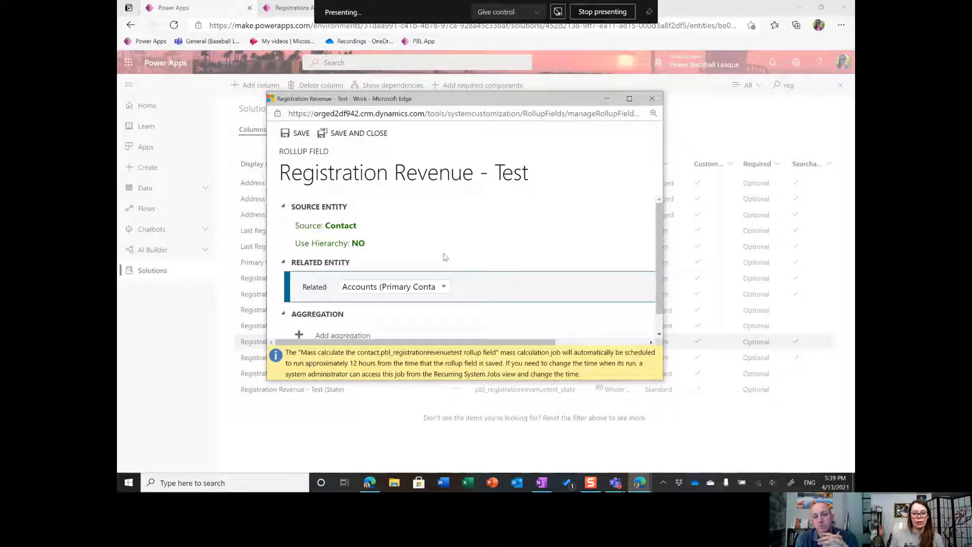
scroll(454, 241, "down", 1)
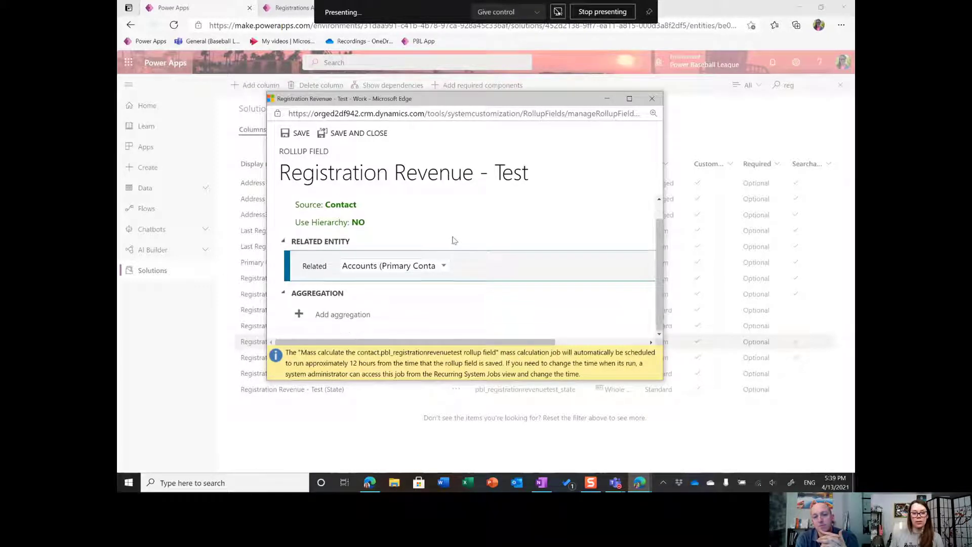
left_click(444, 267)
scroll(456, 289, "down", 6)
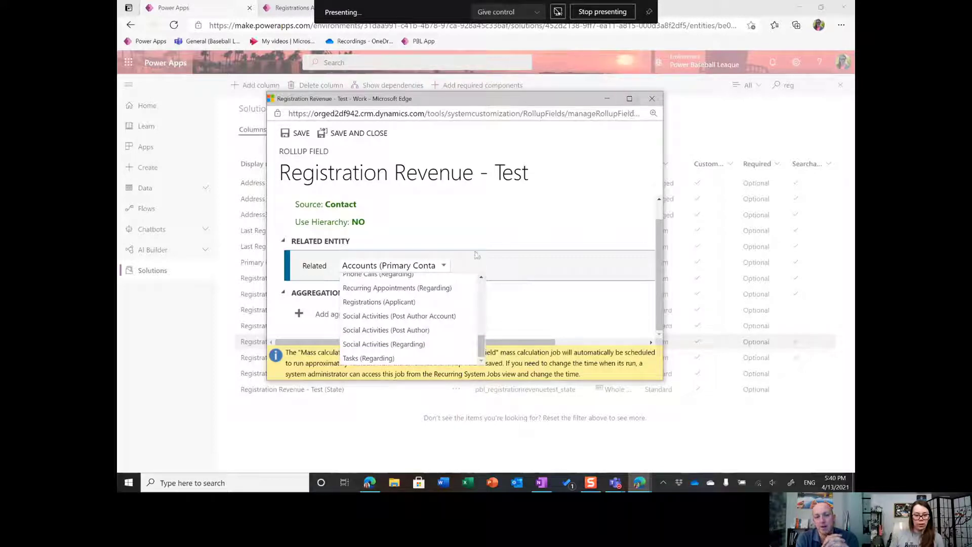
left_click(408, 311)
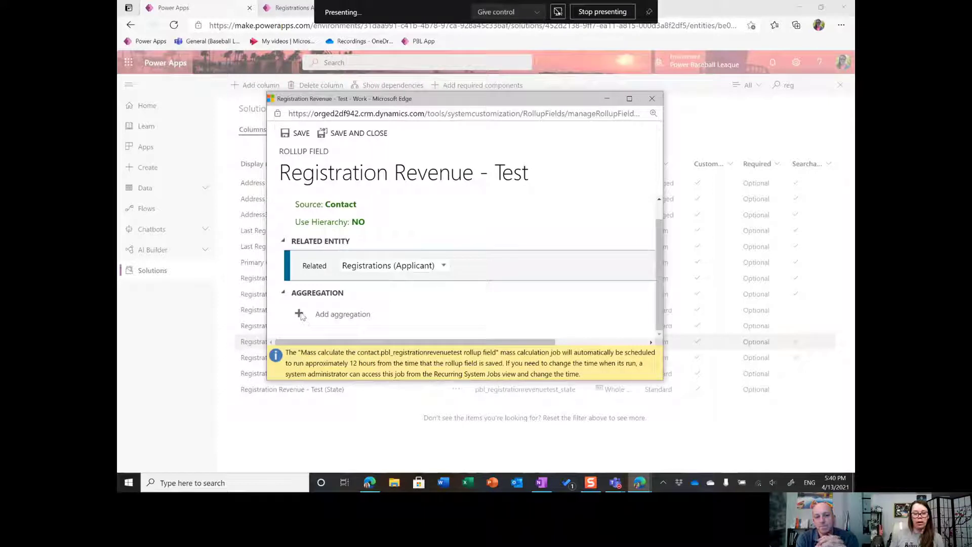
left_click(630, 98)
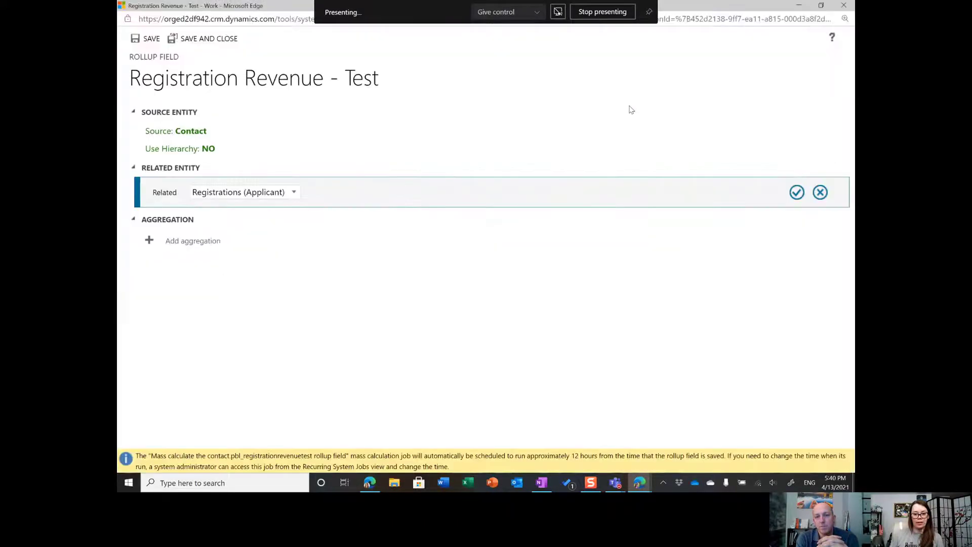
left_click(797, 192)
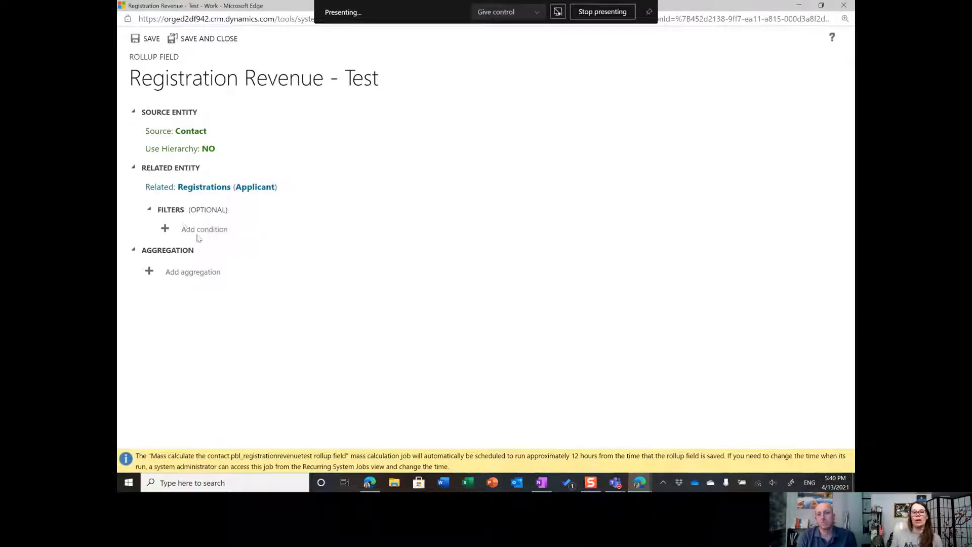
Add a SUM aggregation of the Registration's Amount Paid field, and save and close the rollup definition.
left_click(175, 273)
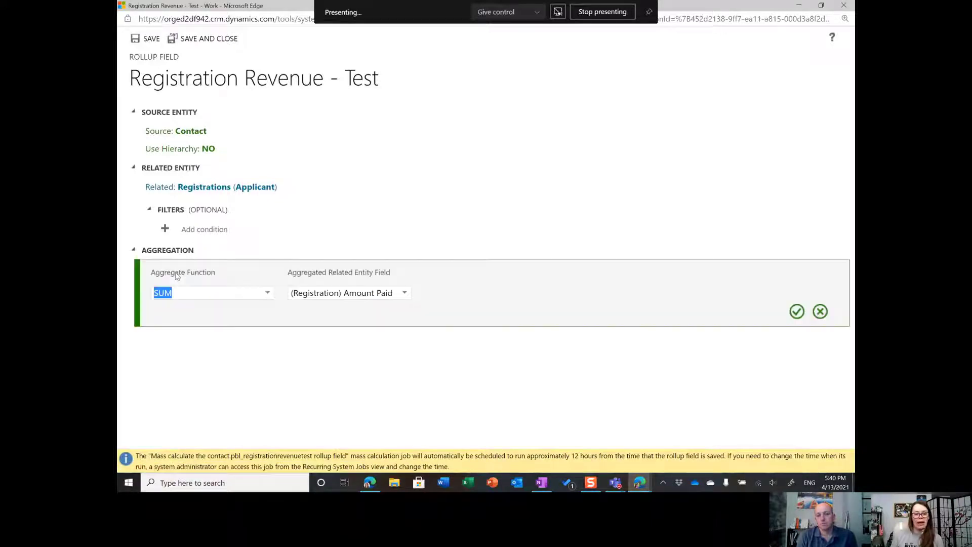
left_click(265, 296)
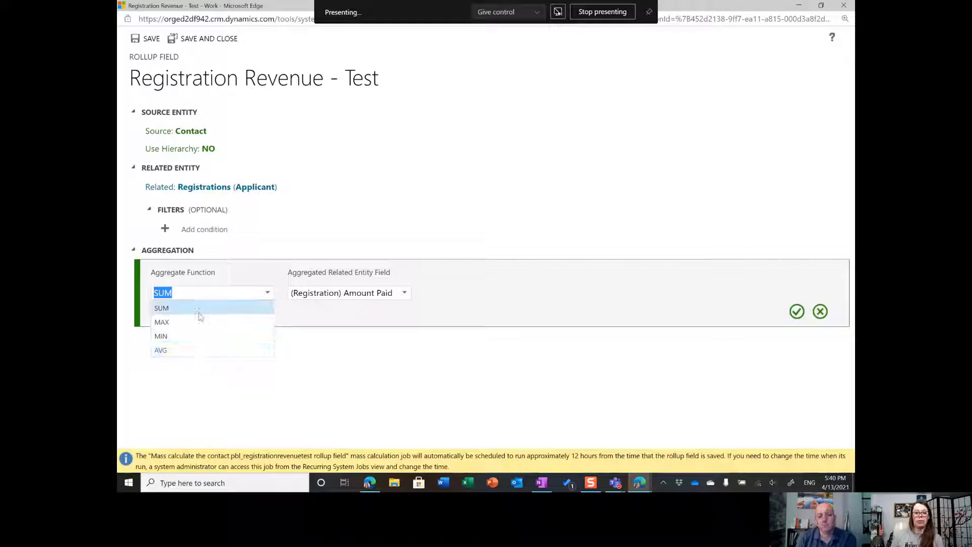
left_click(229, 306)
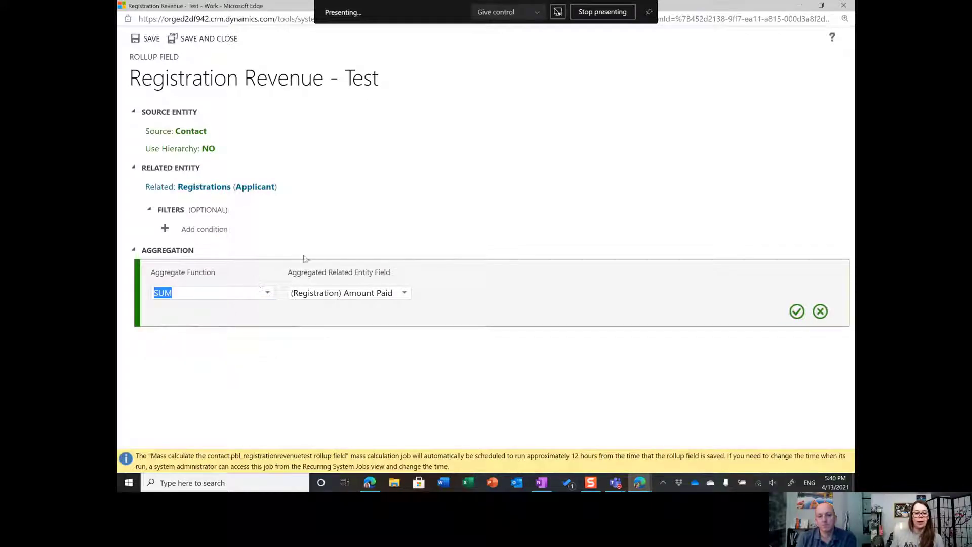
left_click(796, 312)
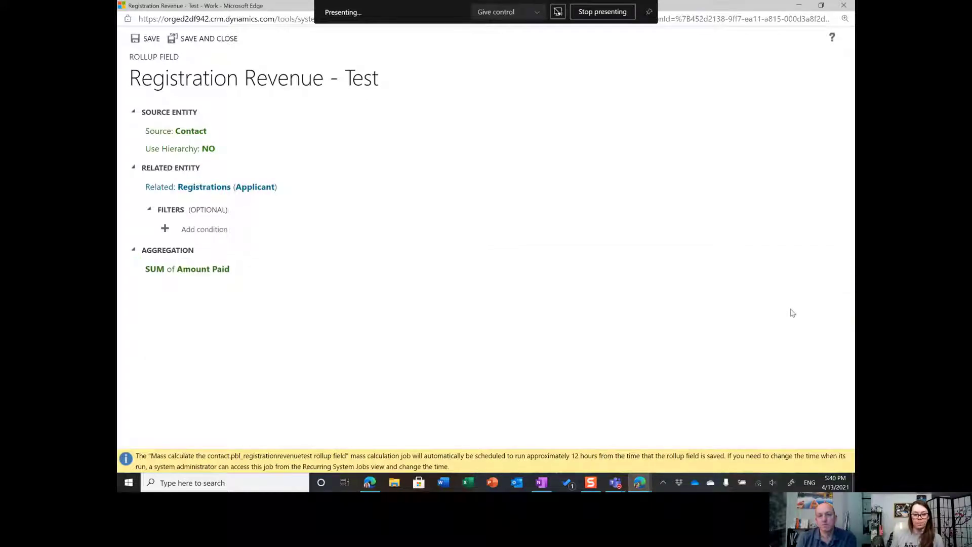
left_click(222, 39)
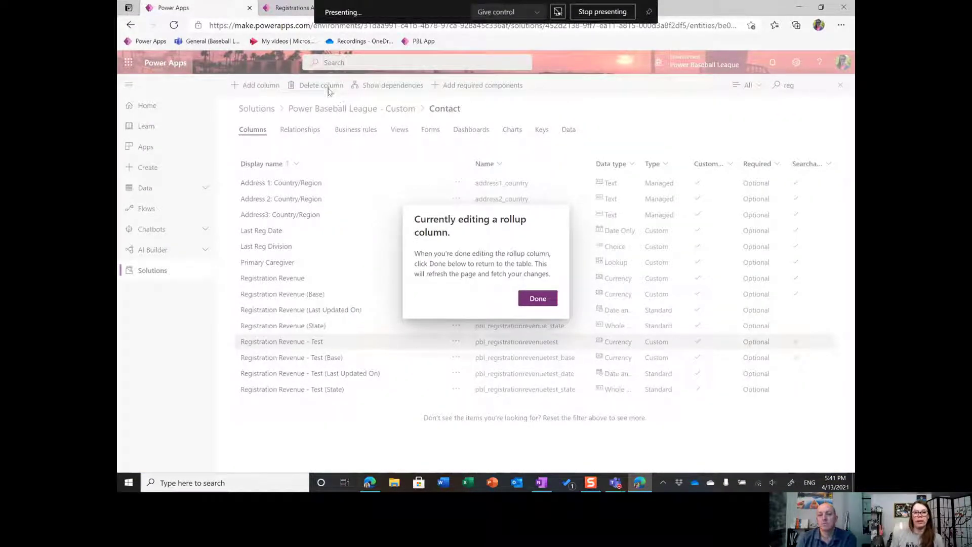
Switch to the Power Baseball League app and examine Registration Revenue and registrations on the first active registration's applicant contact.
left_click(290, 6)
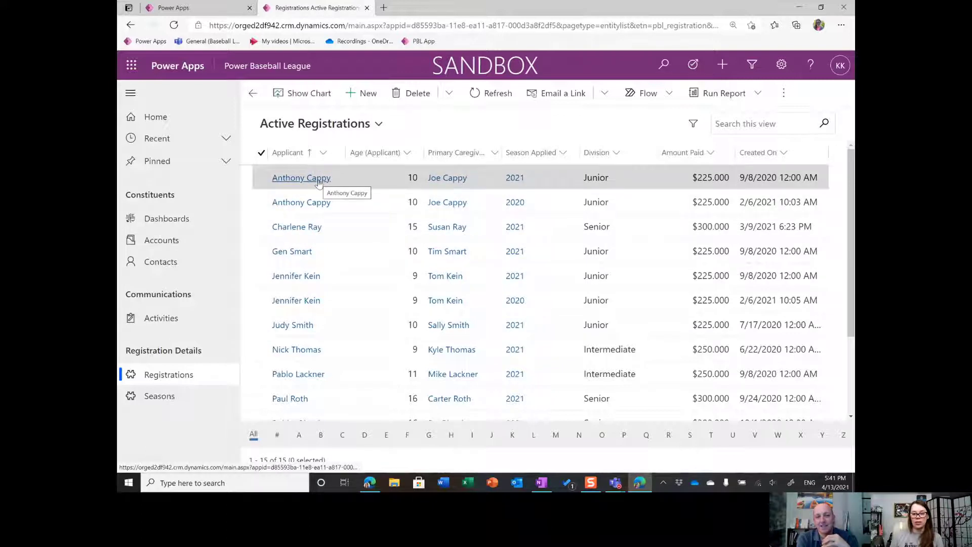
left_click(301, 178)
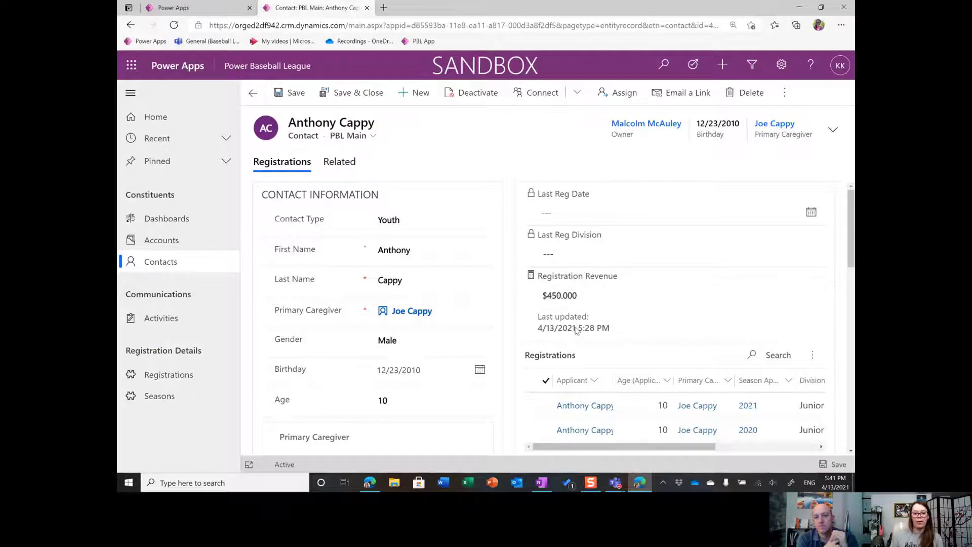
left_click(531, 277)
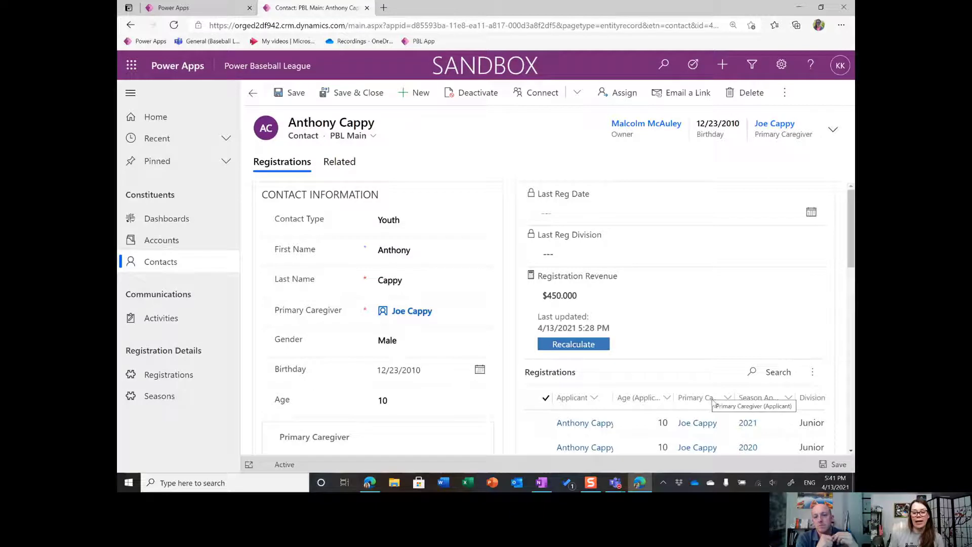
scroll(786, 382, "down", 1)
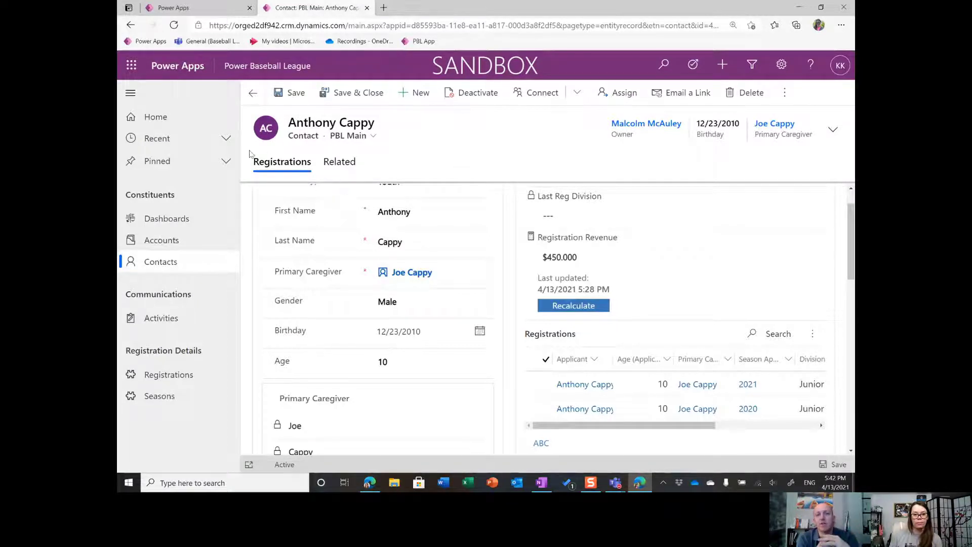
Open the applicant contact of the third active registration, in the Senior division, and recalculate its Registration Revenue.
left_click(252, 93)
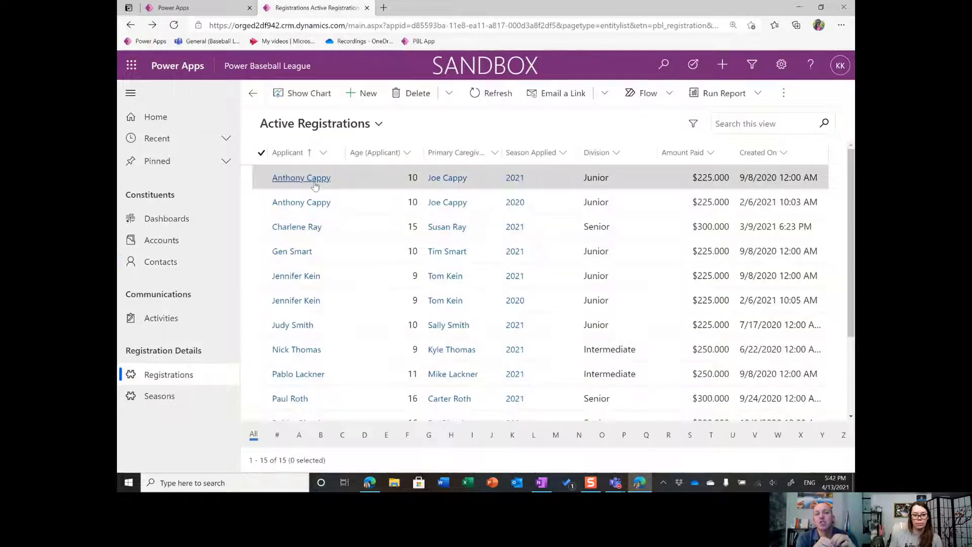
left_click(294, 232)
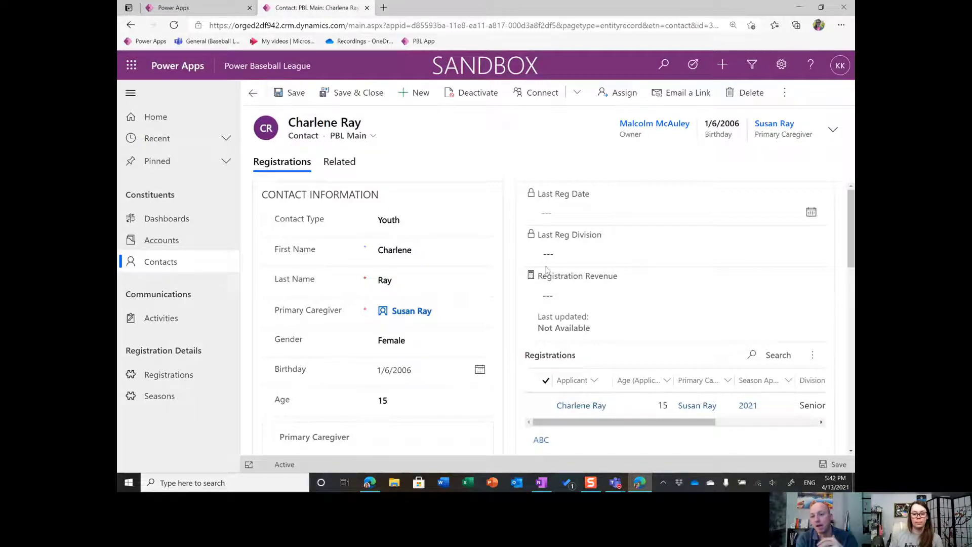
left_click(530, 278)
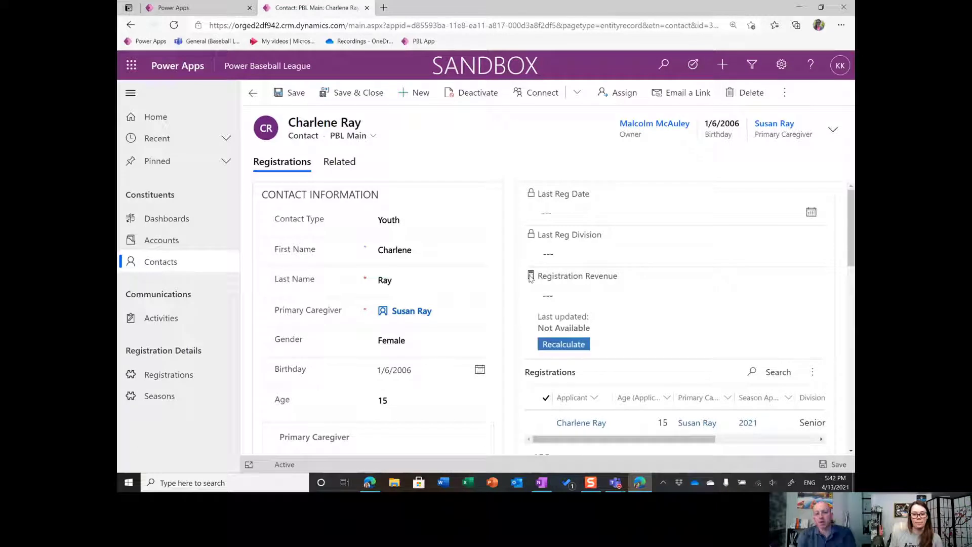
left_click(566, 345)
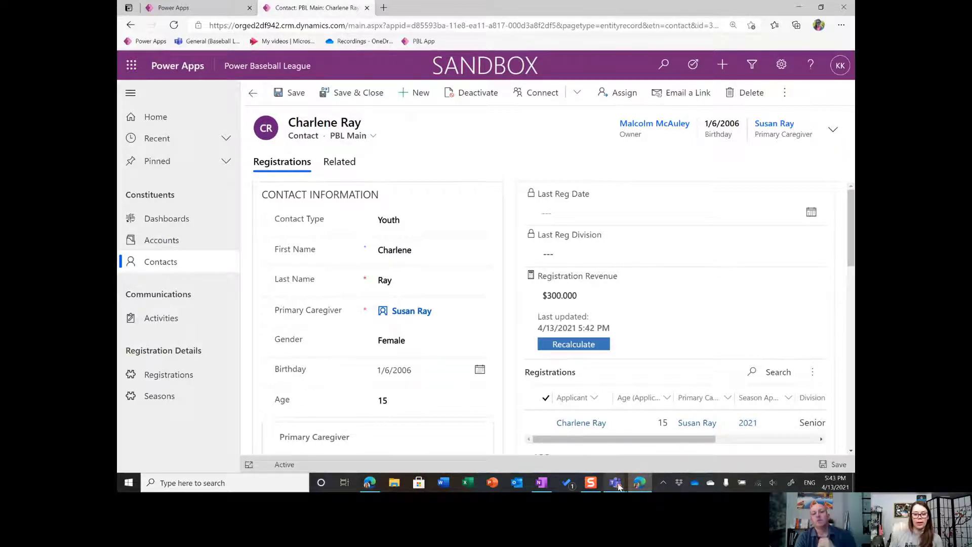
Switch to the Microsoft Teams call and stop sharing the screen.
mouse_move(616, 482)
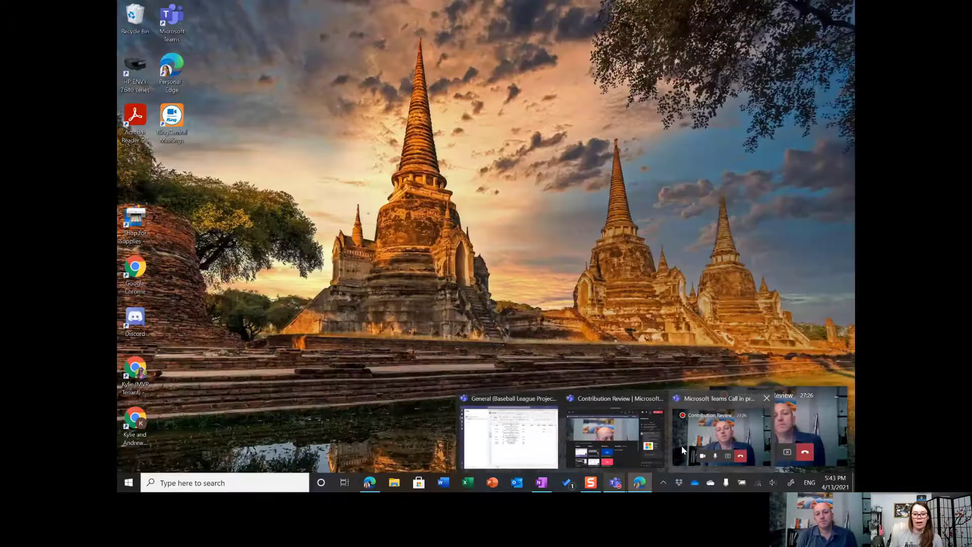
left_click(682, 450)
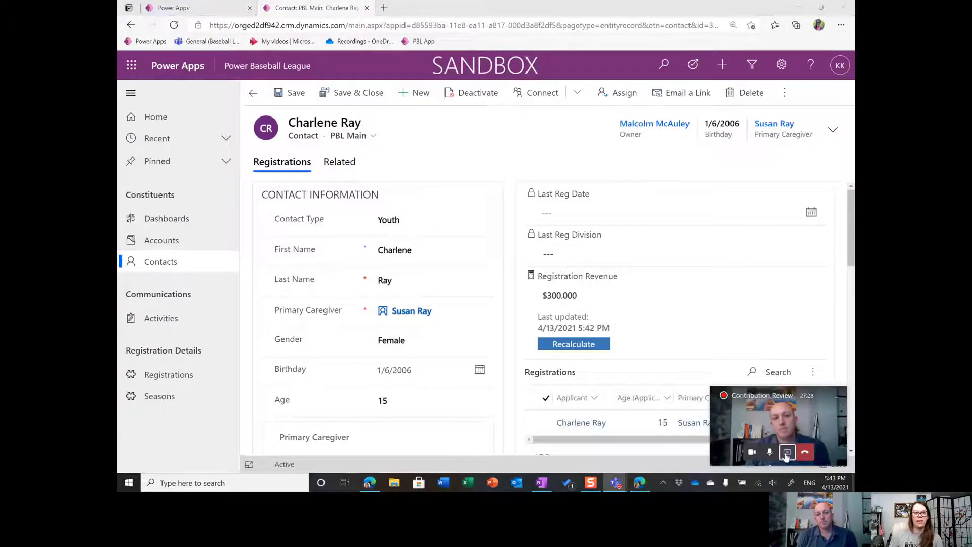
left_click(787, 453)
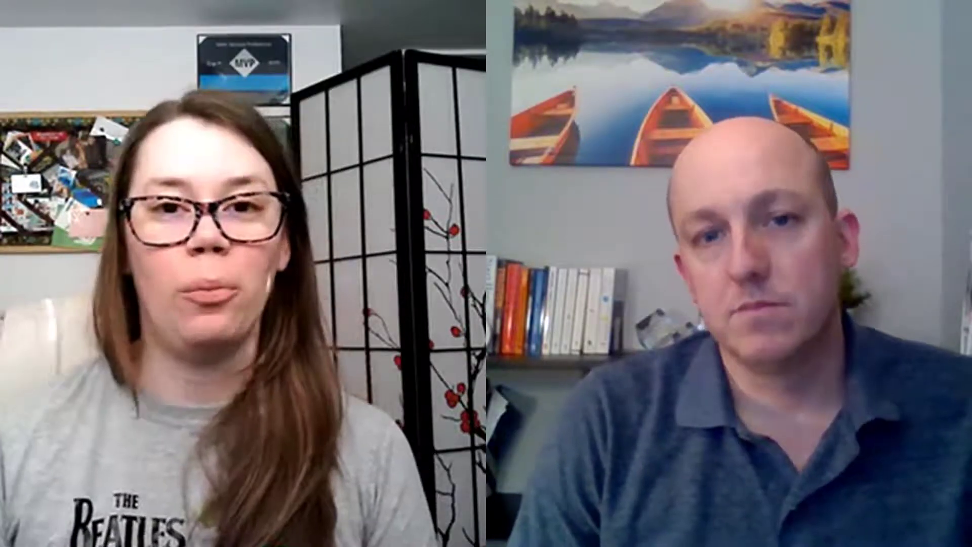